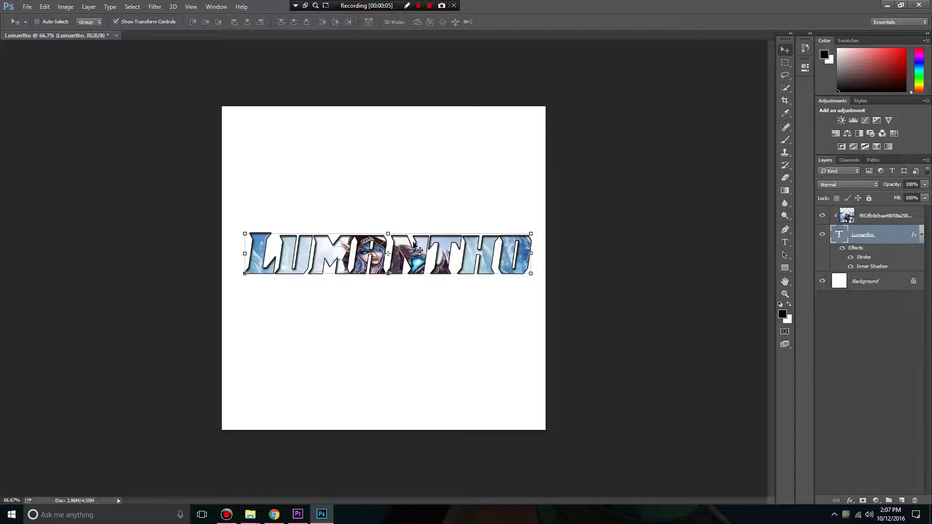
Create a blank white 1000×1000 px, 300 ppi document named 'Lumantho'
{"action": "left_click", "coordinate": [869, 311]}
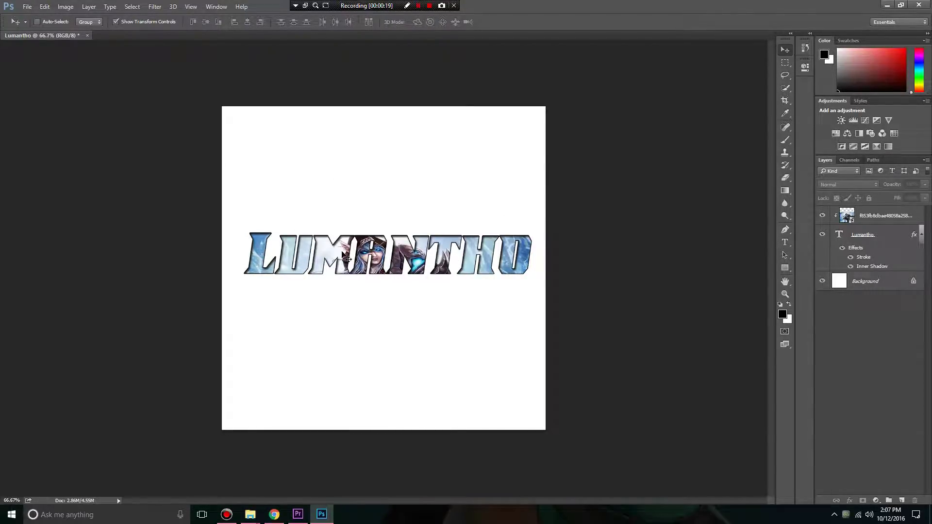
{"action": "right_click", "coordinate": [120, 39]}
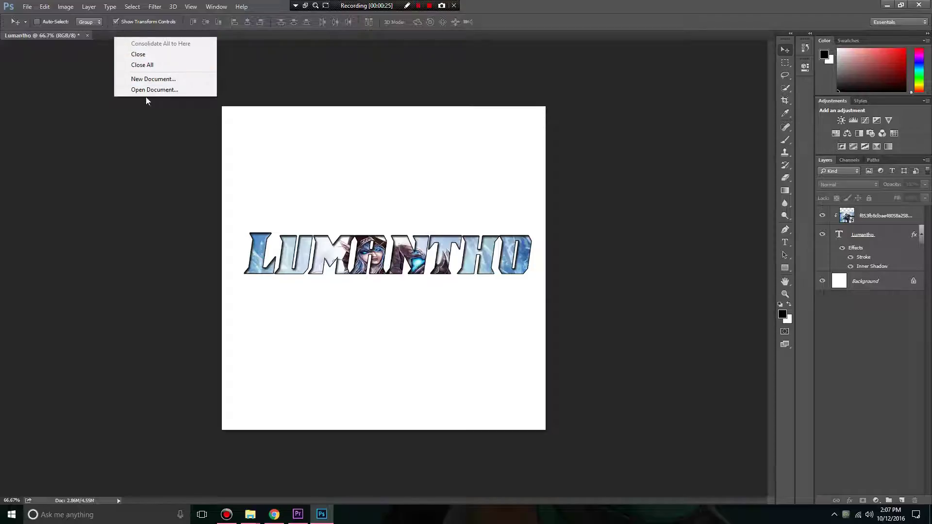
{"action": "left_click", "coordinate": [159, 84]}
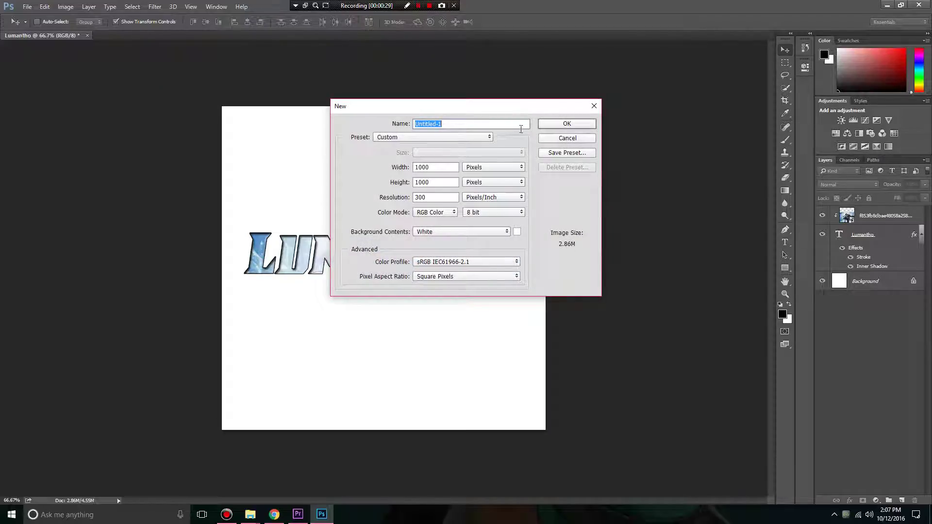
{"action": "type", "text": "Lumantho"}
{"action": "left_click", "coordinate": [561, 125]}
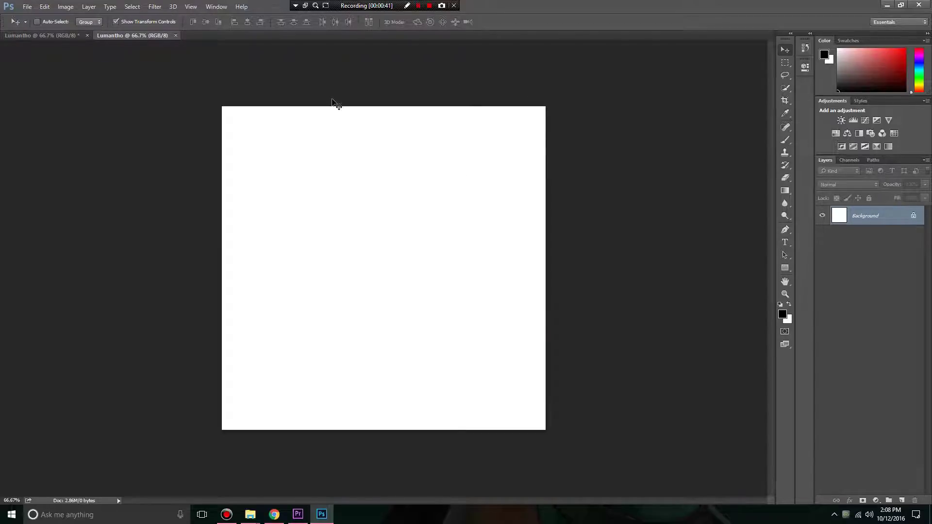
Type the word 'Lumantho' on the new blank canvas, correcting the ending
{"action": "left_click", "coordinate": [66, 35]}
{"action": "left_click", "coordinate": [124, 35]}
{"action": "left_click", "coordinate": [787, 243]}
{"action": "left_click", "coordinate": [272, 257]}
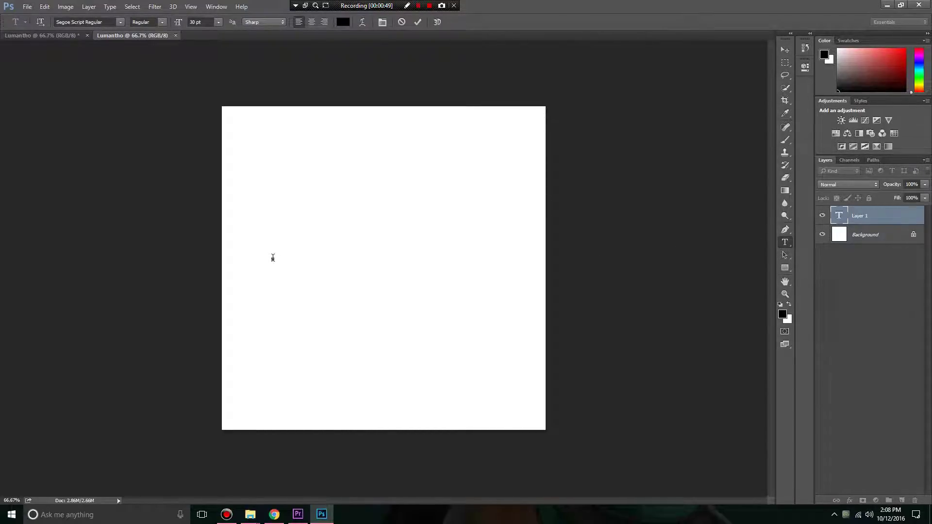
{"action": "type", "text": "Lumantgo"}
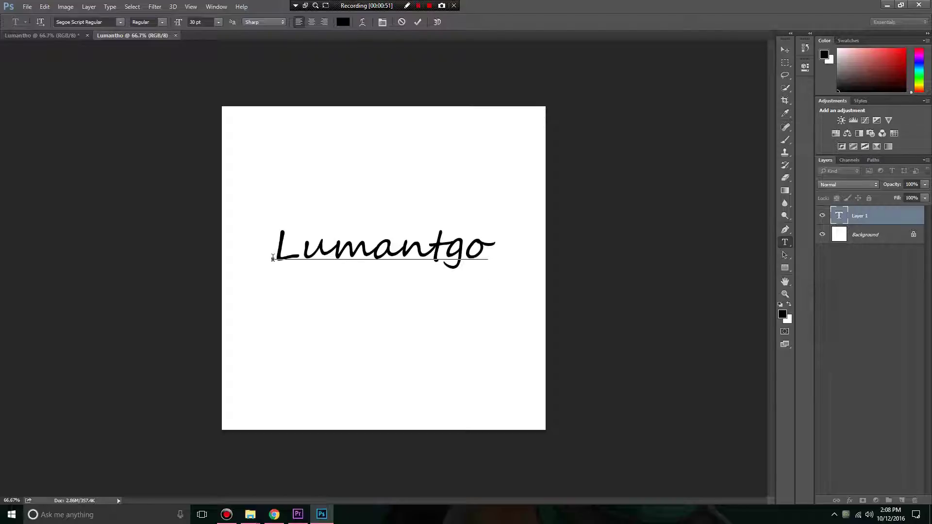
{"action": "key", "text": "BackSpace"}
{"action": "key", "text": "BackSpace"}
{"action": "type", "text": "ho"}
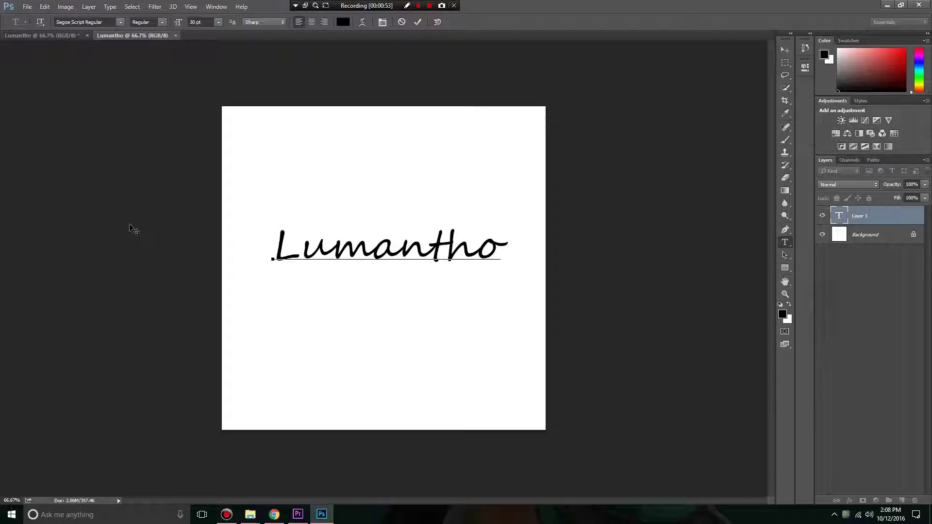
Set the whole word in Pirate Keg Italic and commit the text
{"action": "left_click_drag", "start_coordinate": [507, 250], "coordinate": [273, 252]}
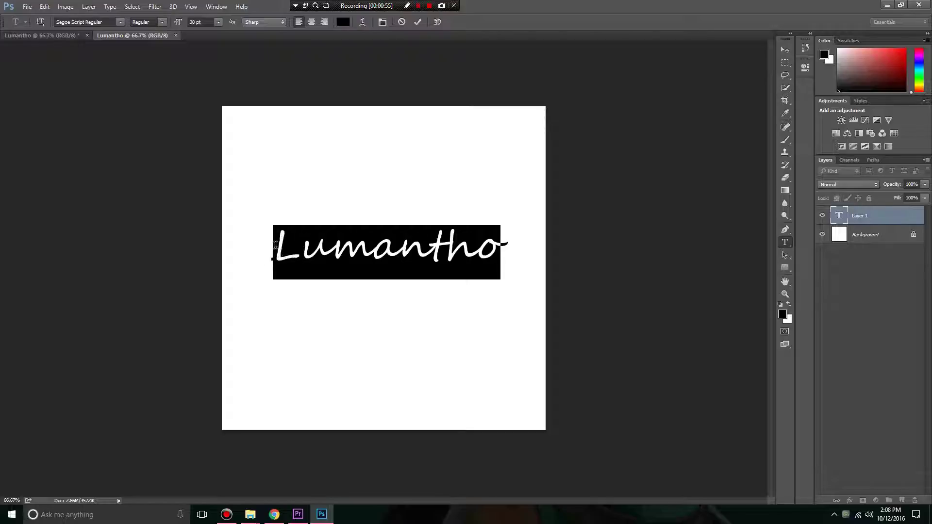
{"action": "left_click", "coordinate": [115, 22]}
{"action": "type", "text": "pirate"}
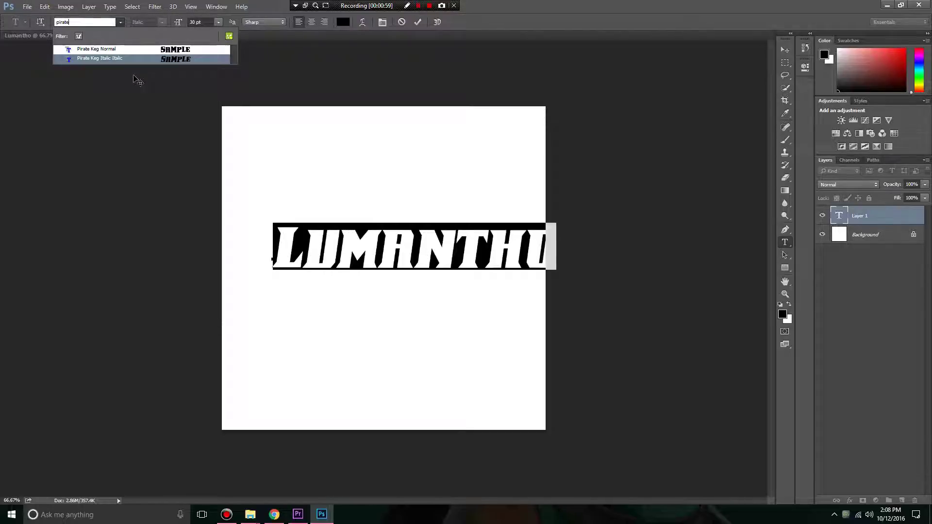
{"action": "left_click", "coordinate": [135, 58]}
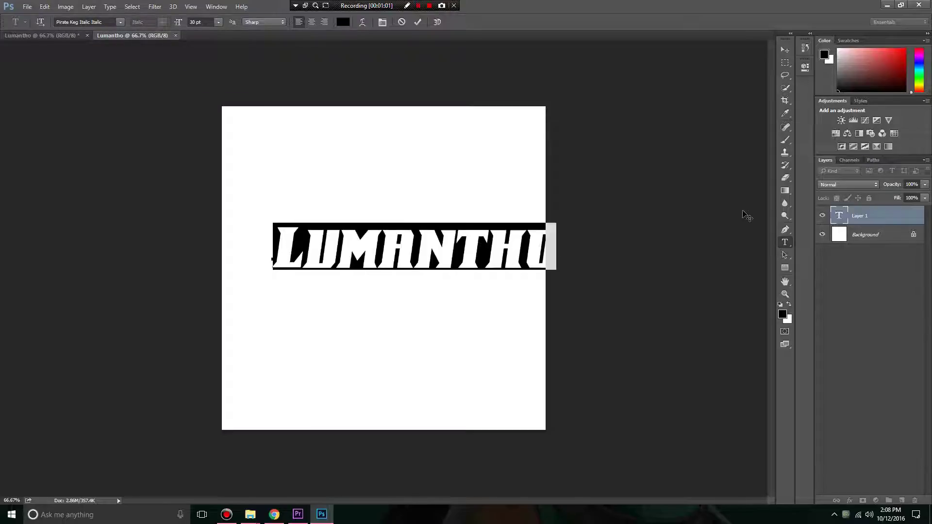
{"action": "left_click", "coordinate": [785, 49]}
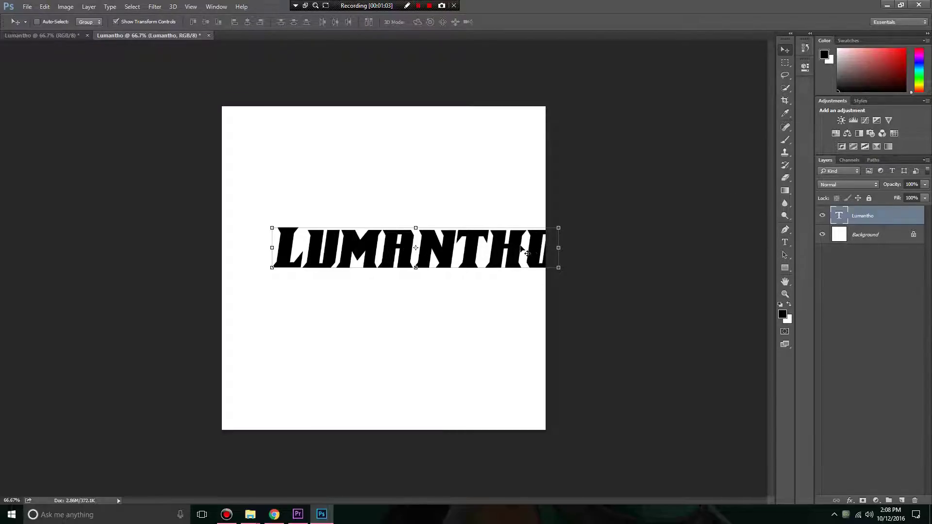
Drag the LUMANTHO text layer left so the word sits centred on the canvas
{"action": "left_click_drag", "start_coordinate": [524, 250], "coordinate": [490, 259]}
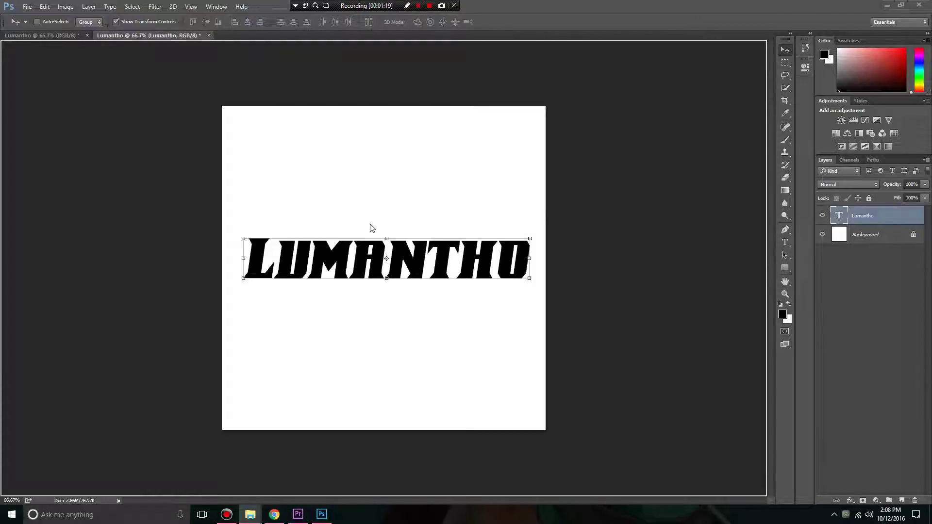
Place the character image, then discard that first placement
{"action": "mouse_move", "coordinate": [501, 250]}
{"action": "left_mouse_down"}
{"action": "mouse_move", "coordinate": [372, 228]}
{"action": "mouse_move", "coordinate": [409, 229]}
{"action": "left_mouse_up"}
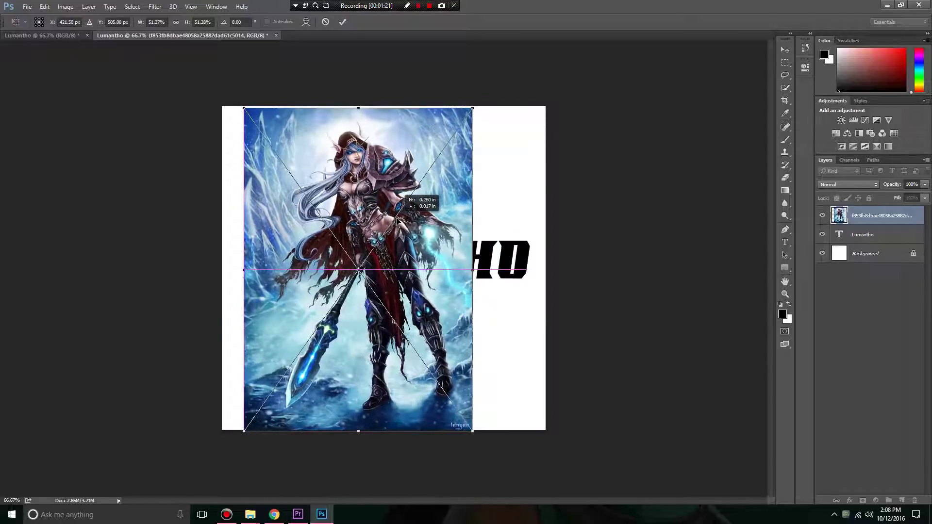
{"action": "key", "text": "Return"}
{"action": "key", "text": "ctrl+alt+g"}
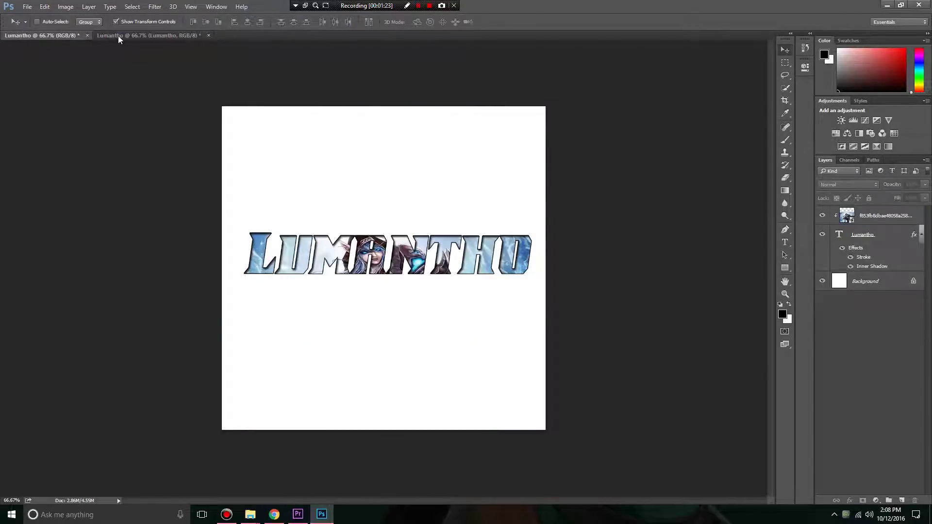
{"action": "key", "text": "Delete"}
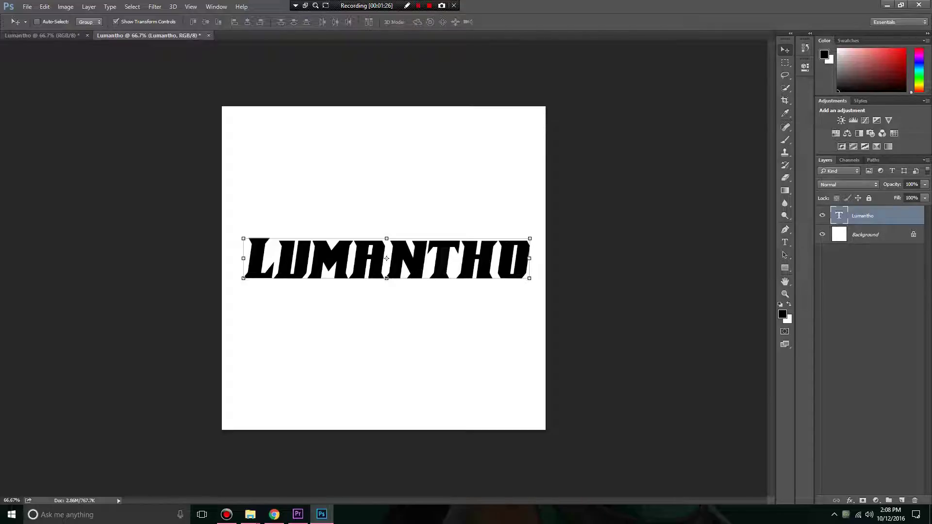
Place the character image again, widen it across the word and move it down
{"action": "mouse_move", "coordinate": [433, 216]}
{"action": "left_mouse_down"}
{"action": "mouse_move", "coordinate": [446, 228]}
{"action": "mouse_move", "coordinate": [415, 231]}
{"action": "left_mouse_up"}
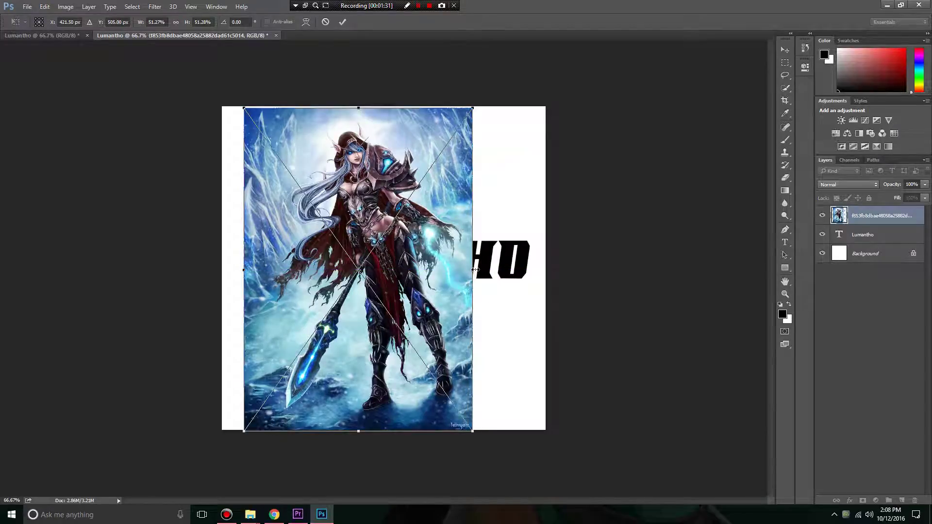
{"action": "left_click_drag", "start_coordinate": [476, 249], "coordinate": [533, 271]}
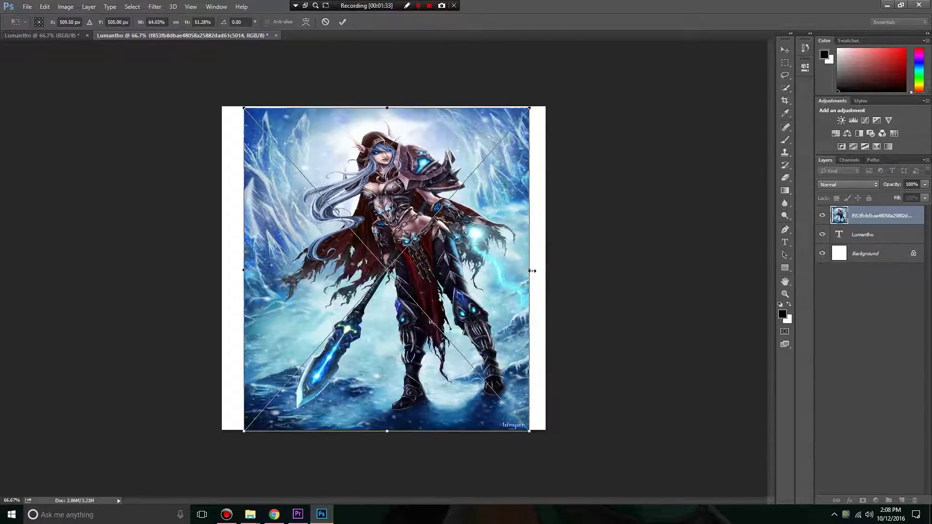
{"action": "key", "text": "Return"}
{"action": "left_click_drag", "start_coordinate": [452, 198], "coordinate": [447, 329]}
{"action": "key", "text": "ctrl+t"}
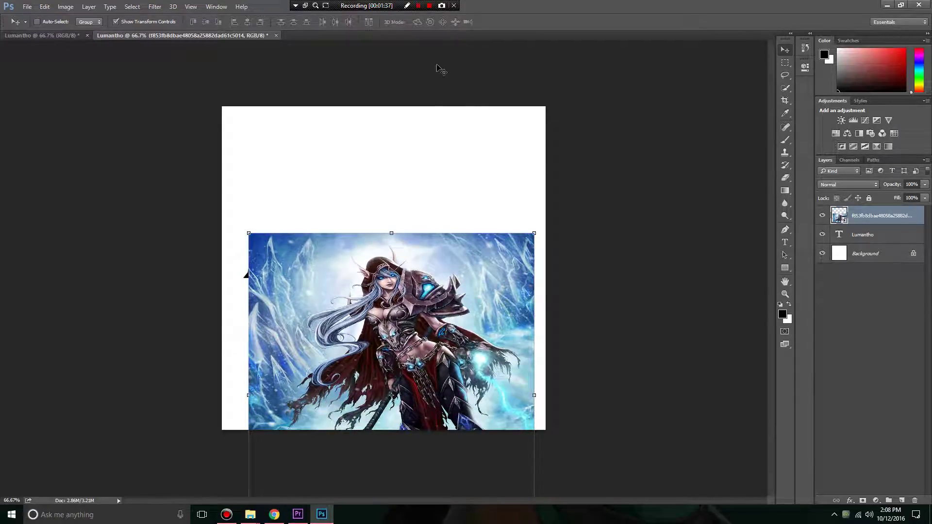
Clip the character image layer into the LUMANTHO text from its layer menu
{"action": "left_click", "coordinate": [870, 235], "text": "shift"}
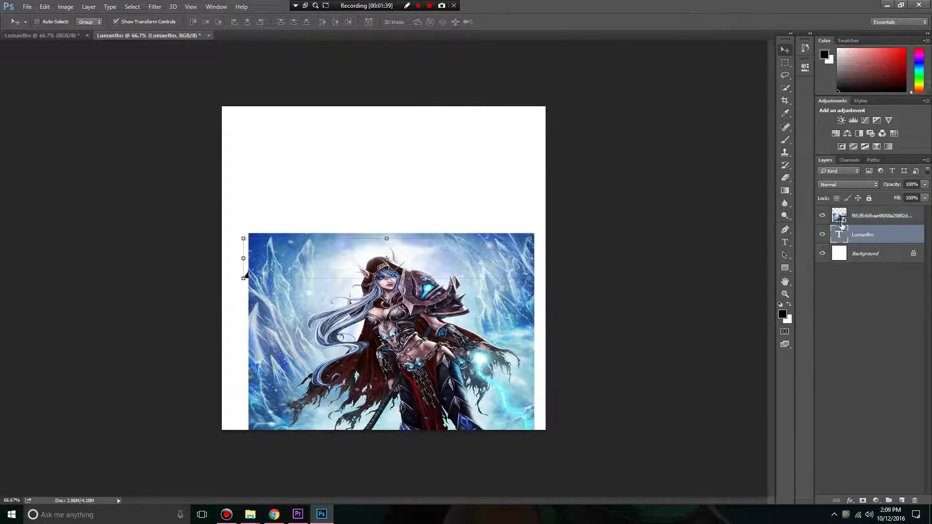
{"action": "left_click", "coordinate": [823, 217]}
{"action": "left_click", "coordinate": [827, 222]}
{"action": "left_click", "coordinate": [864, 221]}
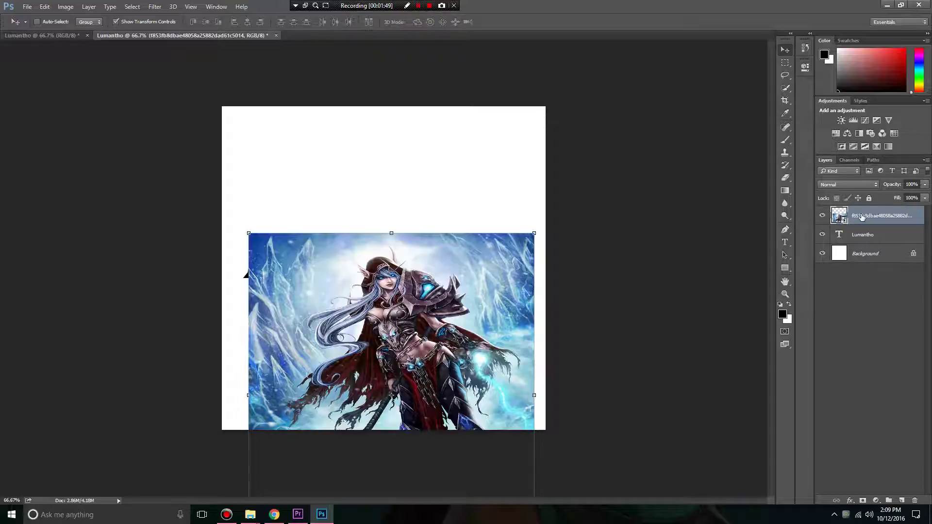
{"action": "right_click", "coordinate": [861, 217]}
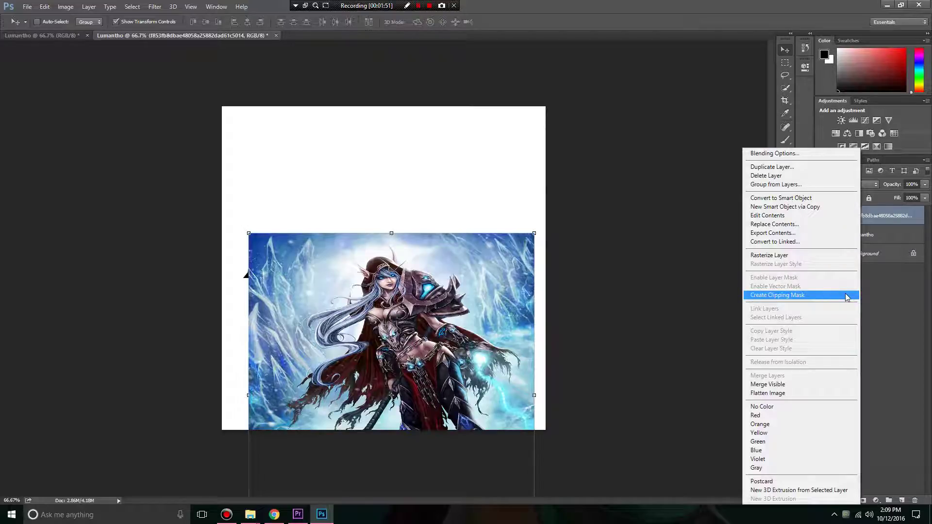
{"action": "left_click", "coordinate": [847, 297]}
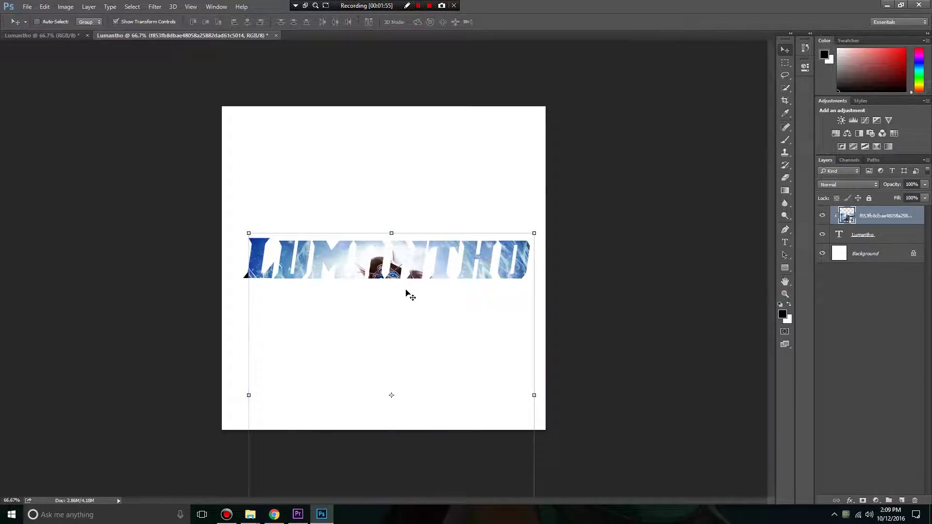
Shift the clipped image within the letters, widen it on both sides, and commit
{"action": "left_click_drag", "start_coordinate": [404, 318], "coordinate": [381, 299]}
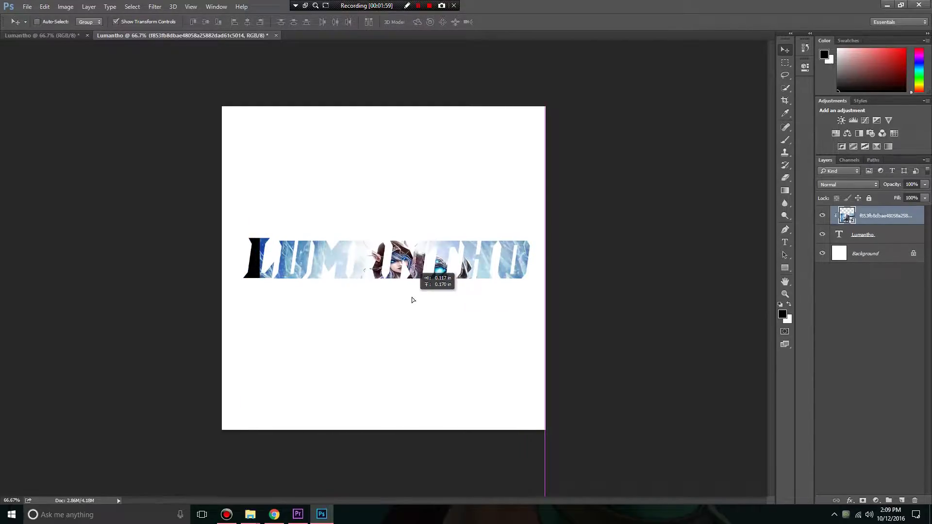
{"action": "left_click_drag", "start_coordinate": [381, 299], "coordinate": [413, 298]}
{"action": "left_click_drag", "start_coordinate": [259, 379], "coordinate": [245, 380]}
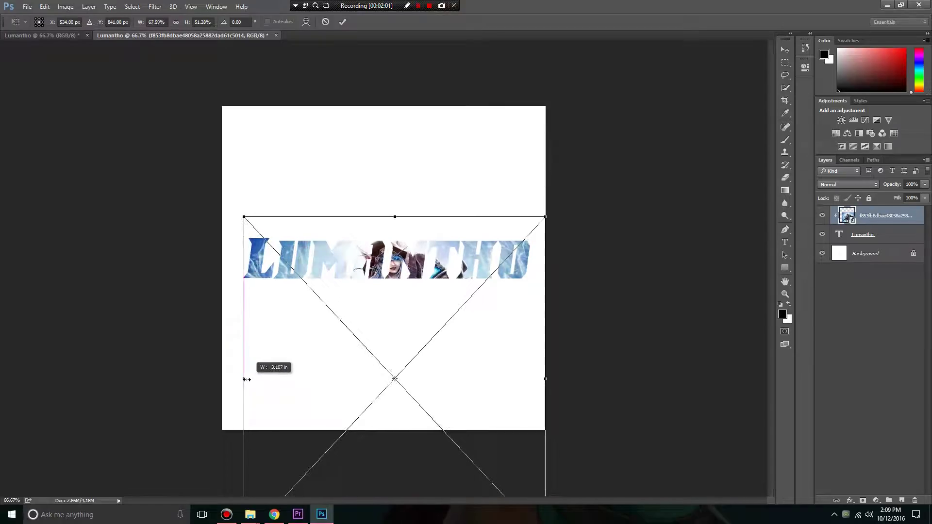
{"action": "left_click_drag", "start_coordinate": [297, 367], "coordinate": [275, 364]}
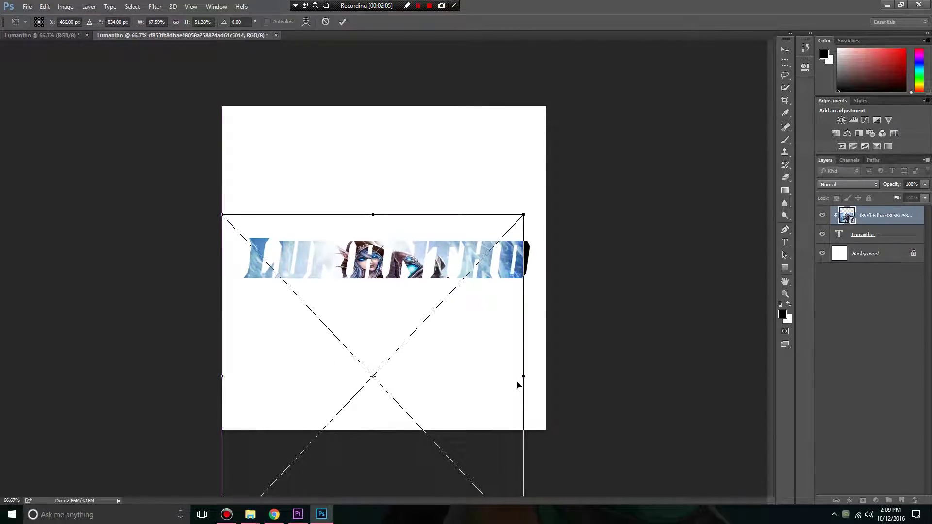
{"action": "left_click_drag", "start_coordinate": [527, 378], "coordinate": [529, 377]}
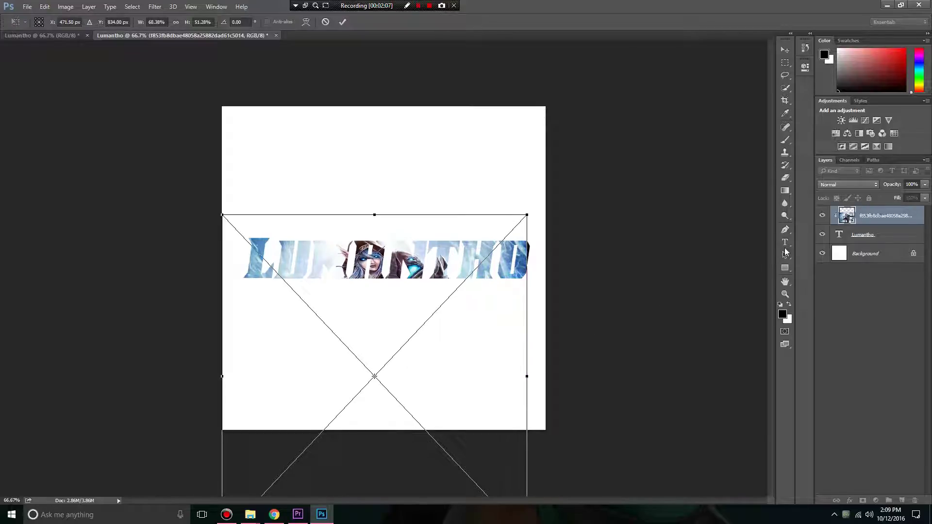
{"action": "key", "text": "Return"}
{"action": "left_click", "coordinate": [838, 273]}
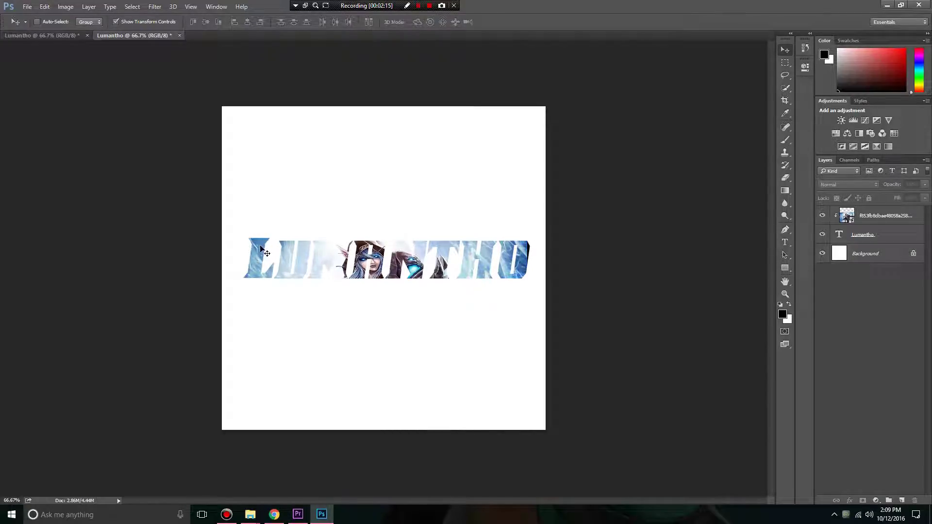
Add a thin black Stroke to the Lumantho text layer via Blending Options
{"action": "left_click", "coordinate": [877, 234]}
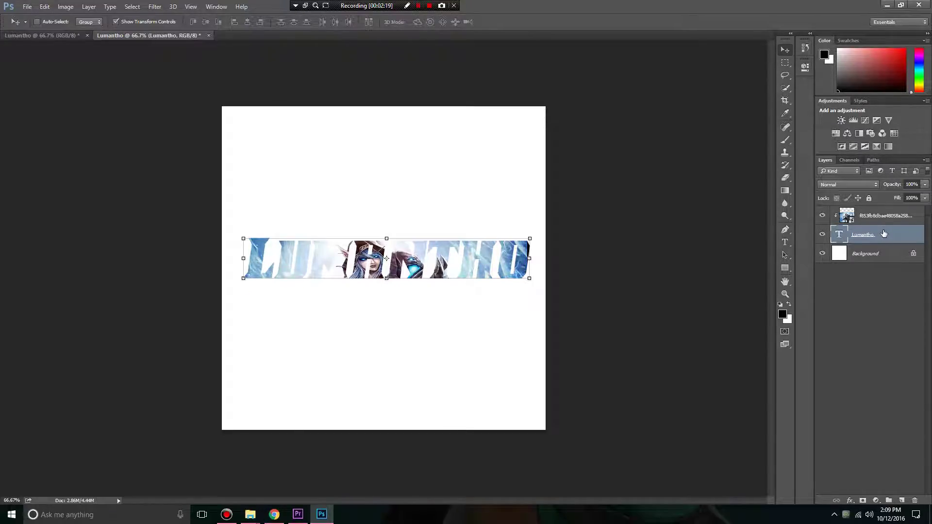
{"action": "right_click", "coordinate": [883, 233]}
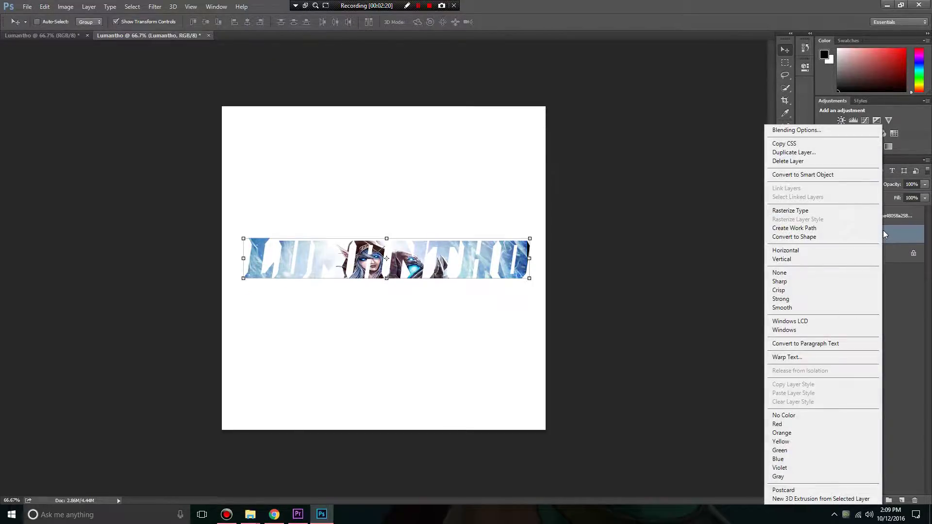
{"action": "left_click", "coordinate": [853, 132]}
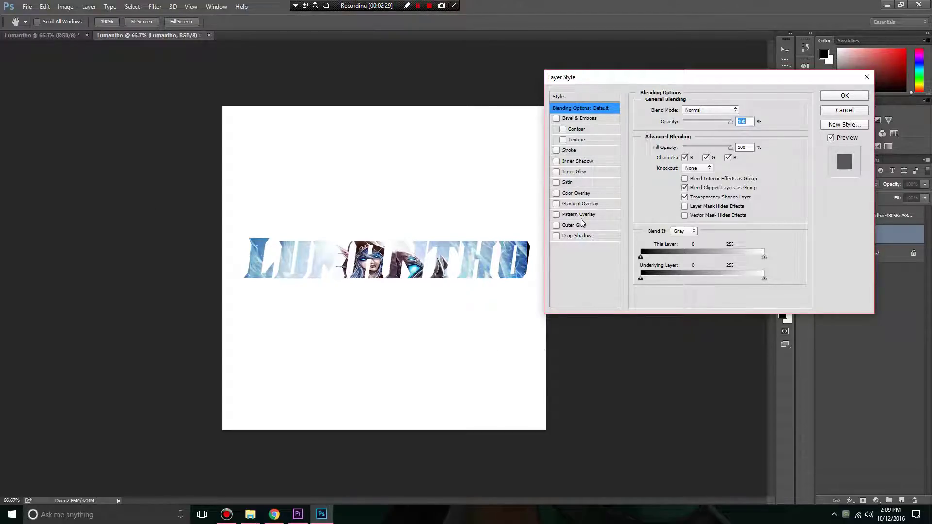
{"action": "left_click", "coordinate": [556, 150]}
{"action": "left_click", "coordinate": [587, 150]}
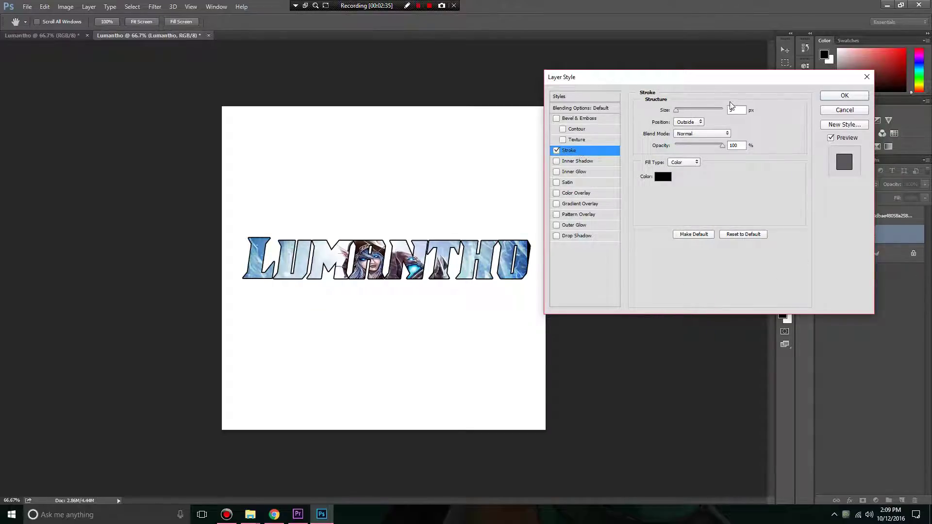
{"action": "type", "text": "1"}
{"action": "key", "text": "Return"}
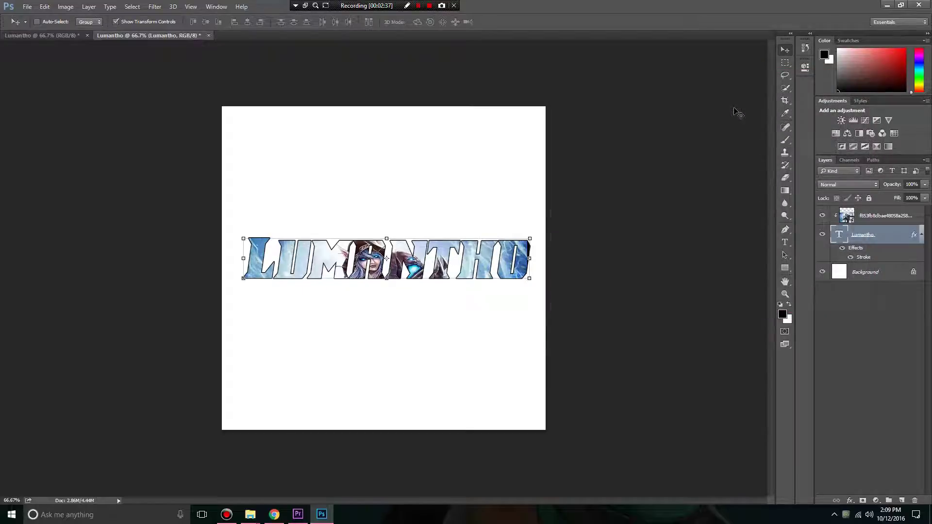
Enable Inner Shadow in the text layer's Blending Options and apply it with the stroke
{"action": "right_click", "coordinate": [895, 235]}
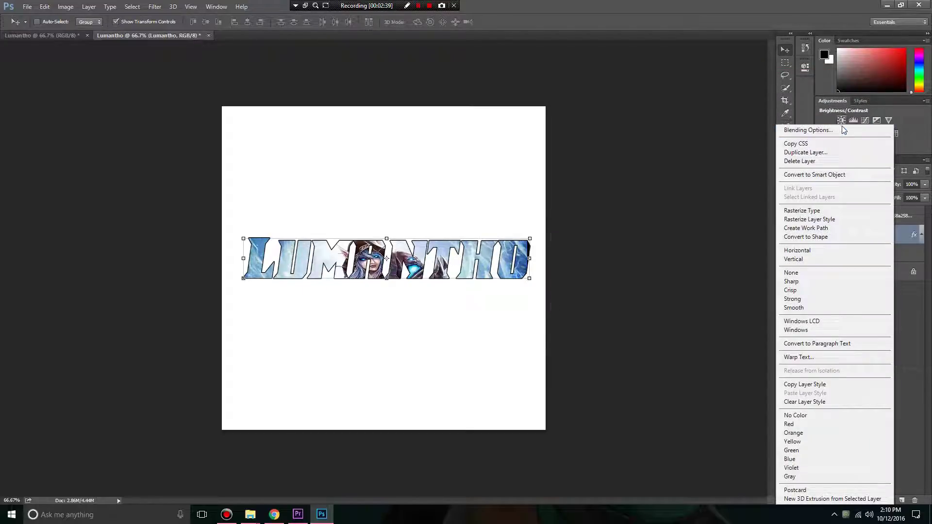
{"action": "left_click", "coordinate": [845, 129]}
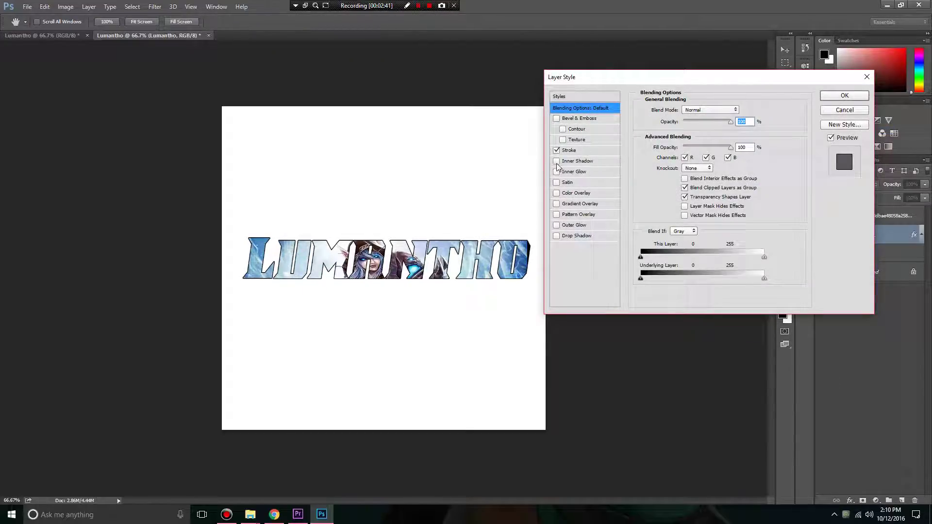
{"action": "left_click", "coordinate": [556, 162]}
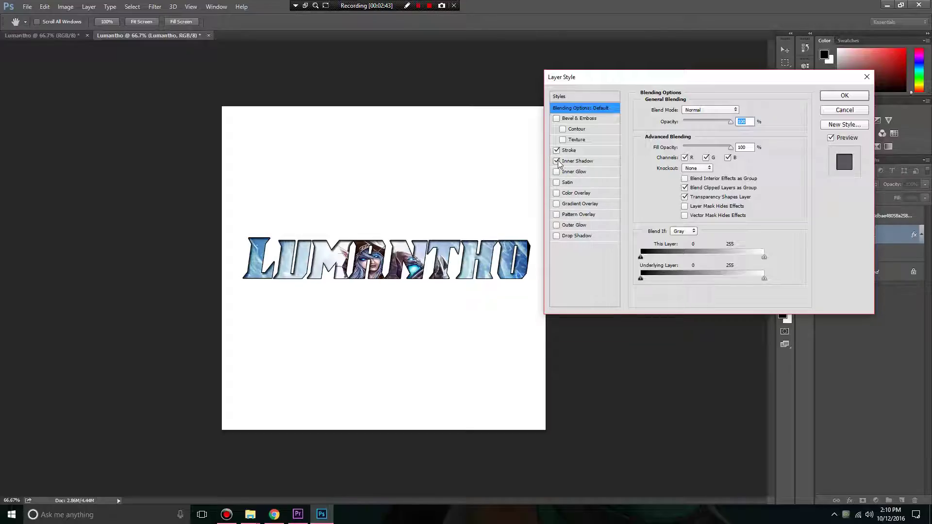
{"action": "left_click", "coordinate": [573, 164]}
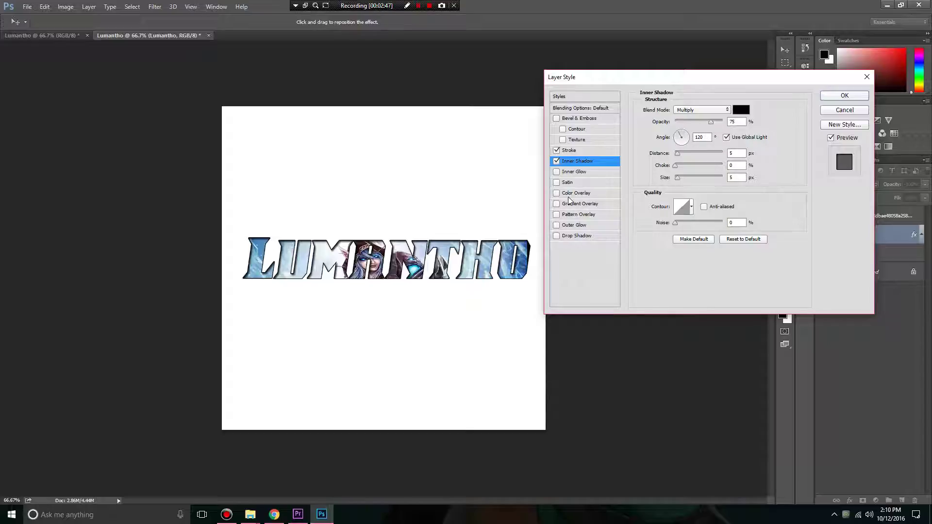
{"action": "left_click", "coordinate": [845, 95]}
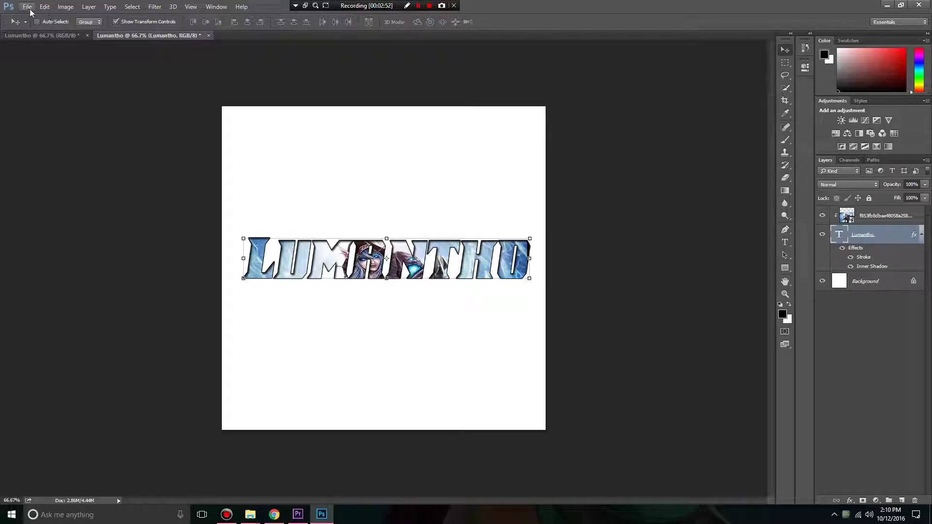
Hide the white Background layer after checking the transparency
{"action": "left_click", "coordinate": [823, 281]}
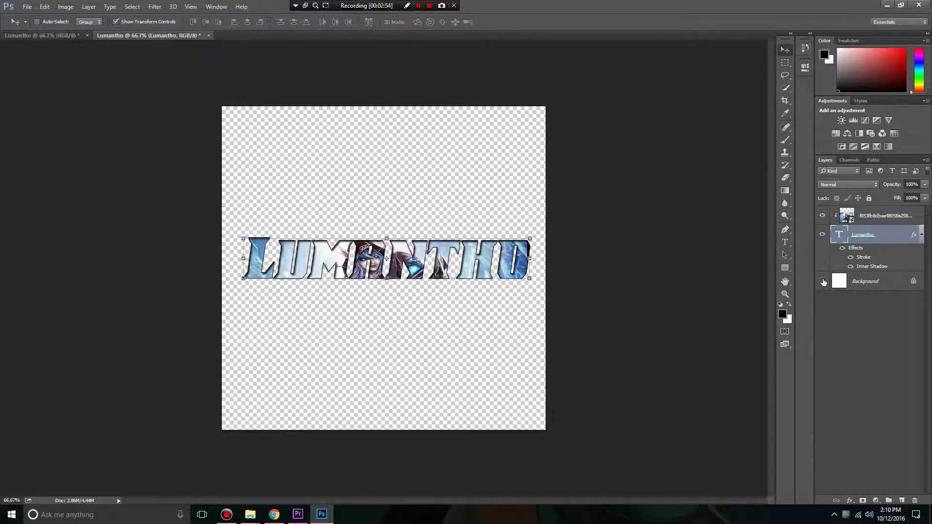
{"action": "left_click", "coordinate": [822, 281]}
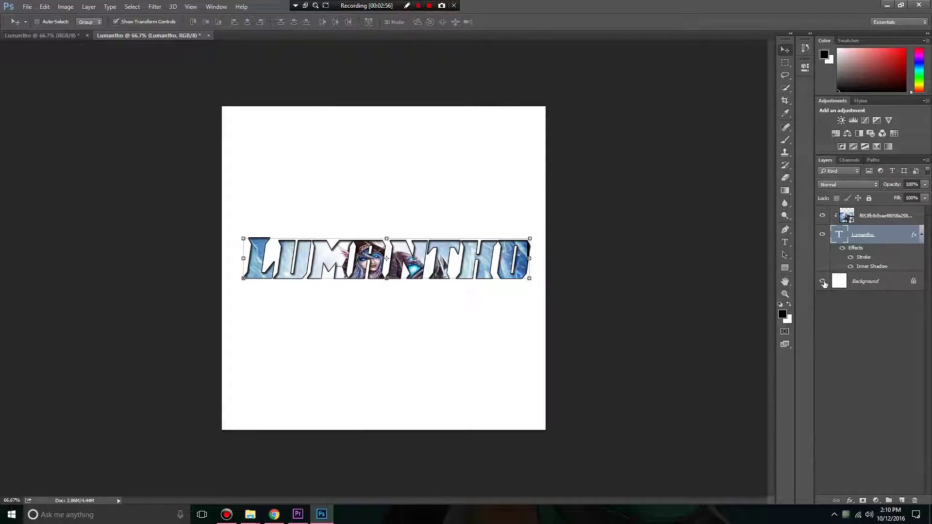
{"action": "left_click", "coordinate": [821, 281]}
Save the artwork to the Desktop as a PNG named Lumantho, accepting PNG options
{"action": "left_click", "coordinate": [28, 7]}
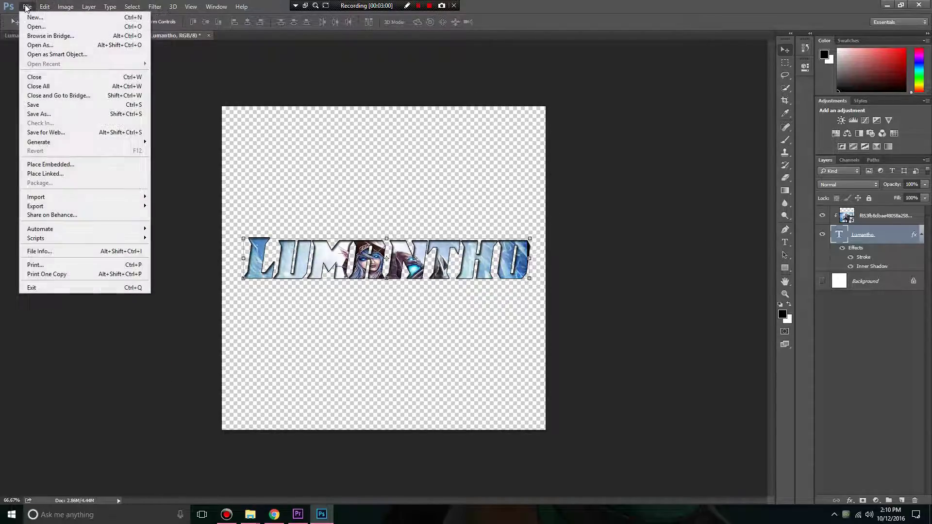
{"action": "left_click", "coordinate": [87, 114]}
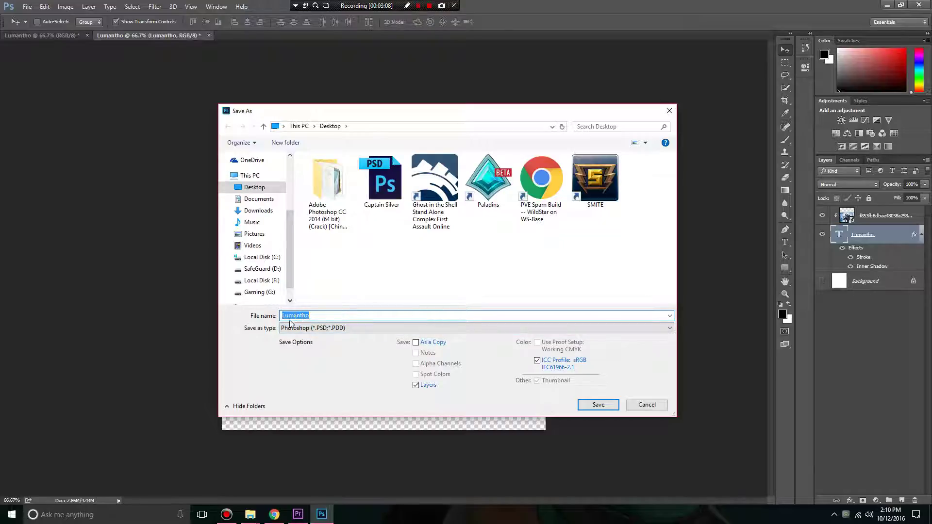
{"action": "left_click", "coordinate": [310, 330]}
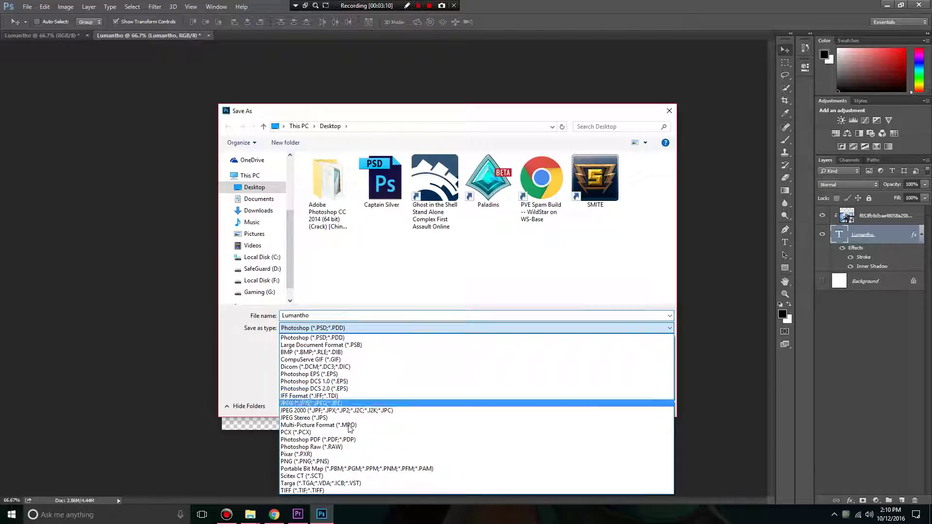
{"action": "left_click", "coordinate": [337, 461]}
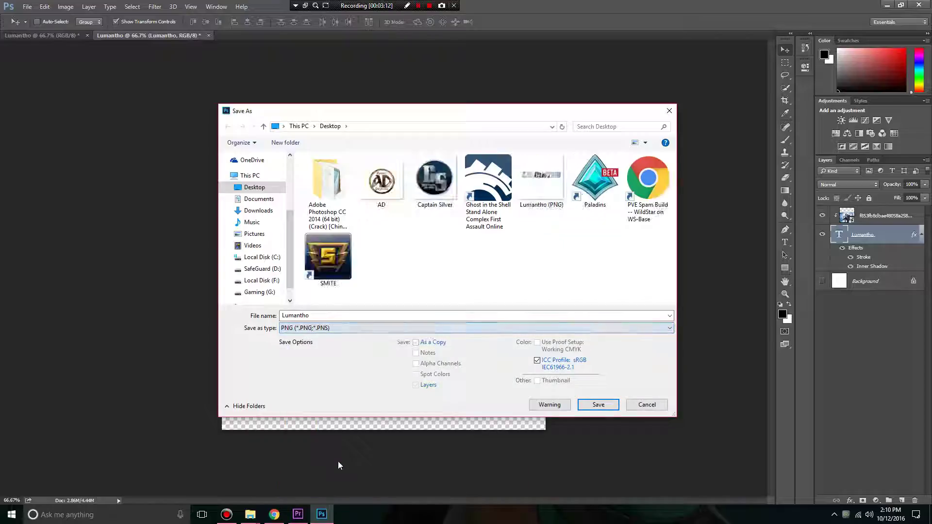
{"action": "left_click", "coordinate": [597, 404]}
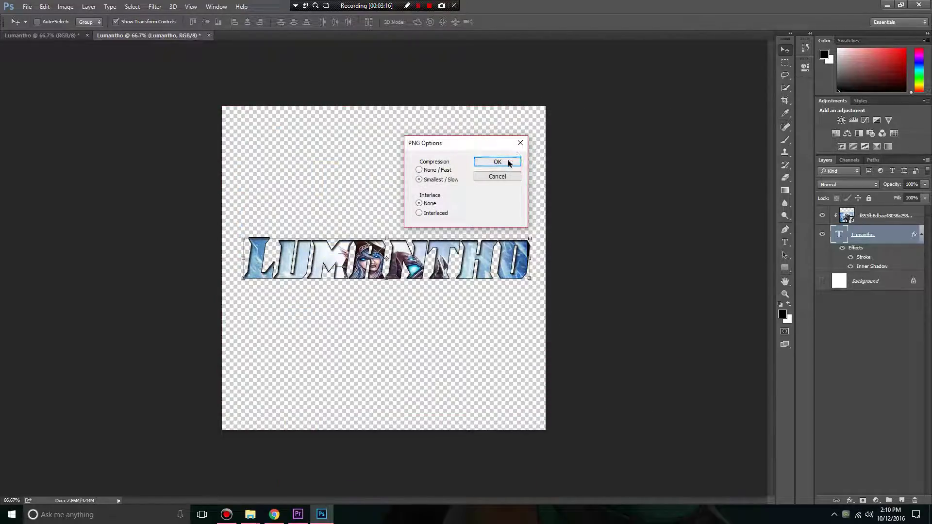
{"action": "left_click", "coordinate": [508, 160]}
Minimize Photoshop to reveal the Desktop with the saved Lumantho PNG
{"action": "left_click", "coordinate": [887, 7]}
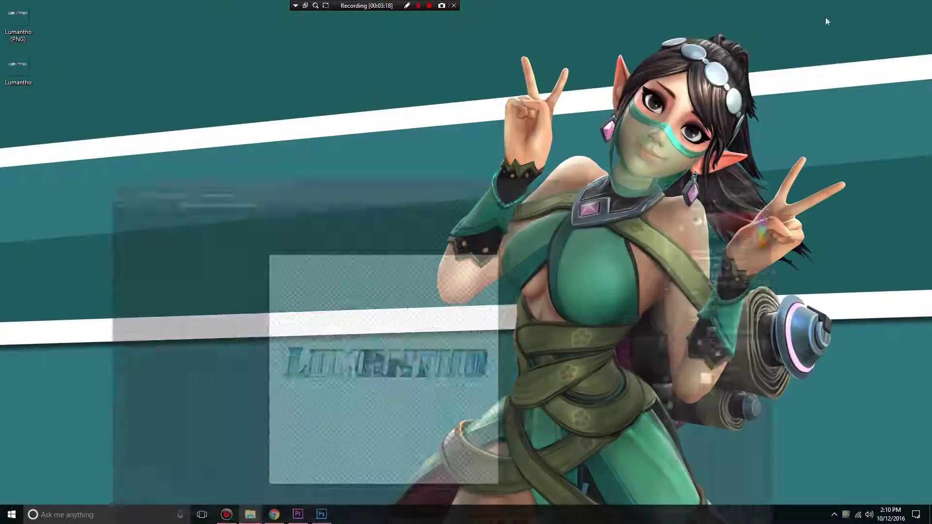